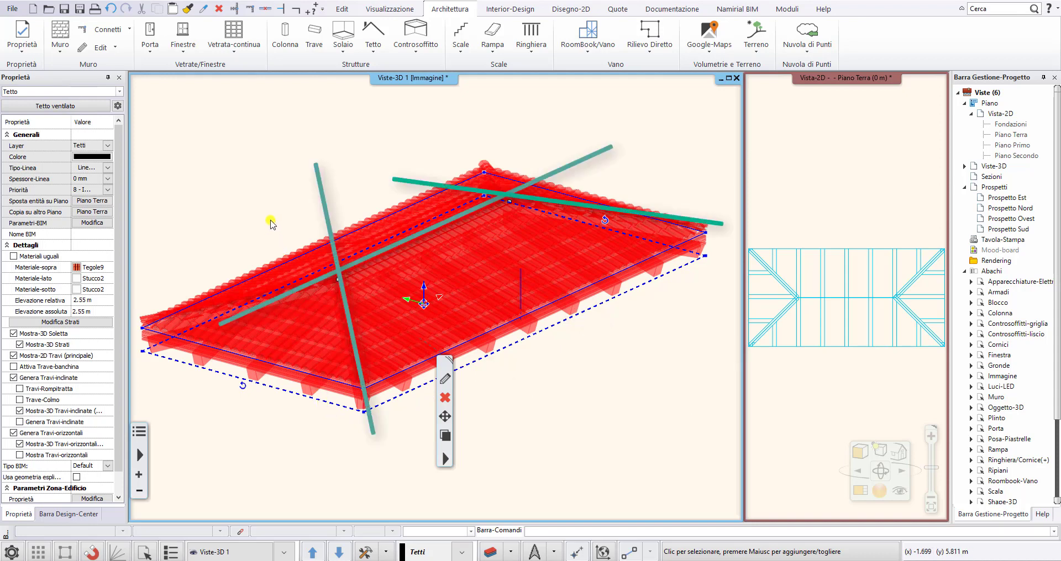
Deselect the roof and examine its timber beams and underside from below in the 3D view
left_click(259, 248)
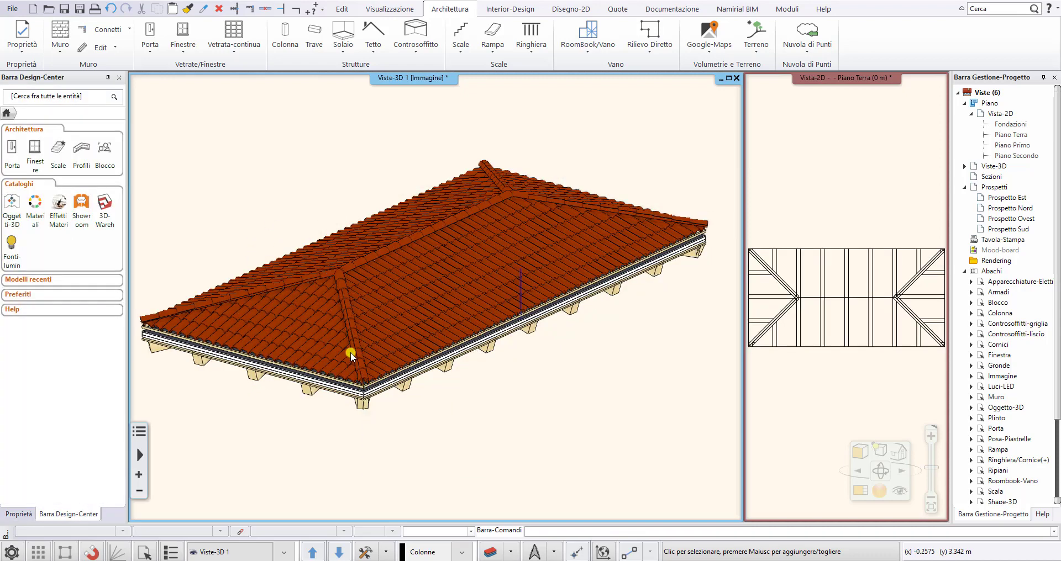
middle_click_drag(376, 327, 439, 268)
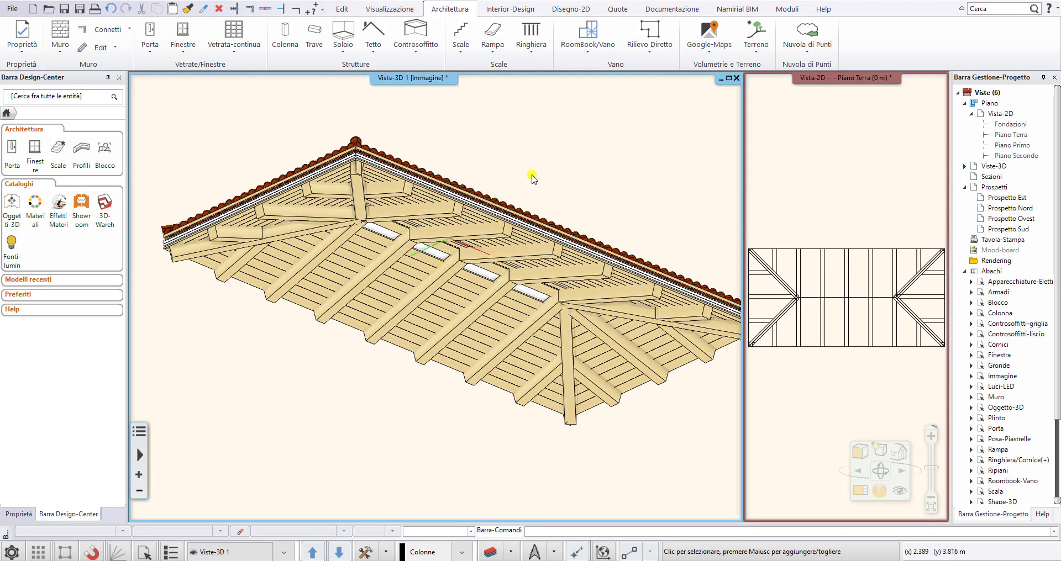
middle_click_drag(532, 172, 495, 183)
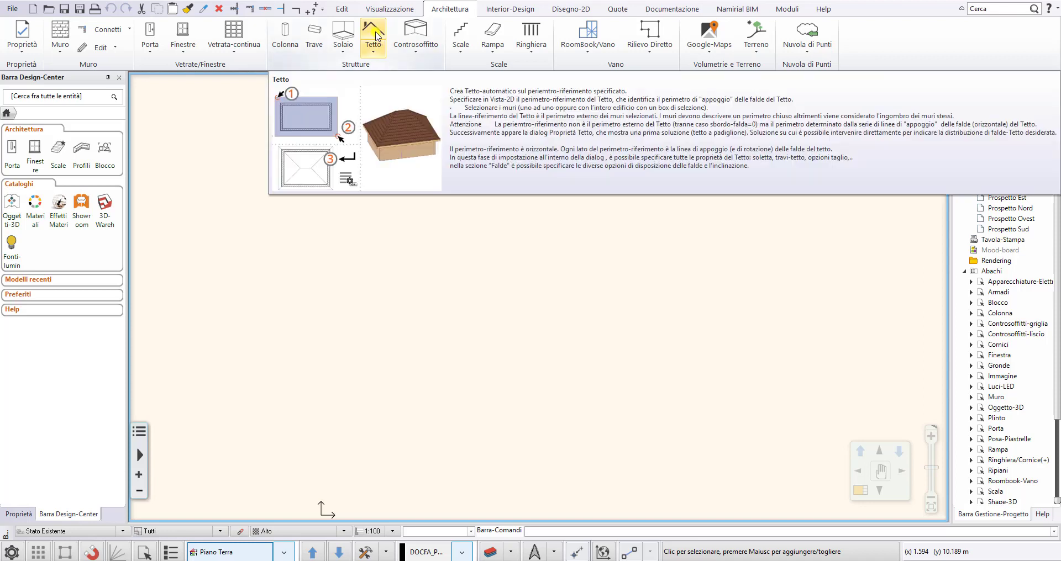
Open the default properties of the Tetto tool and view its saved SET-Package presets
right_click(376, 36)
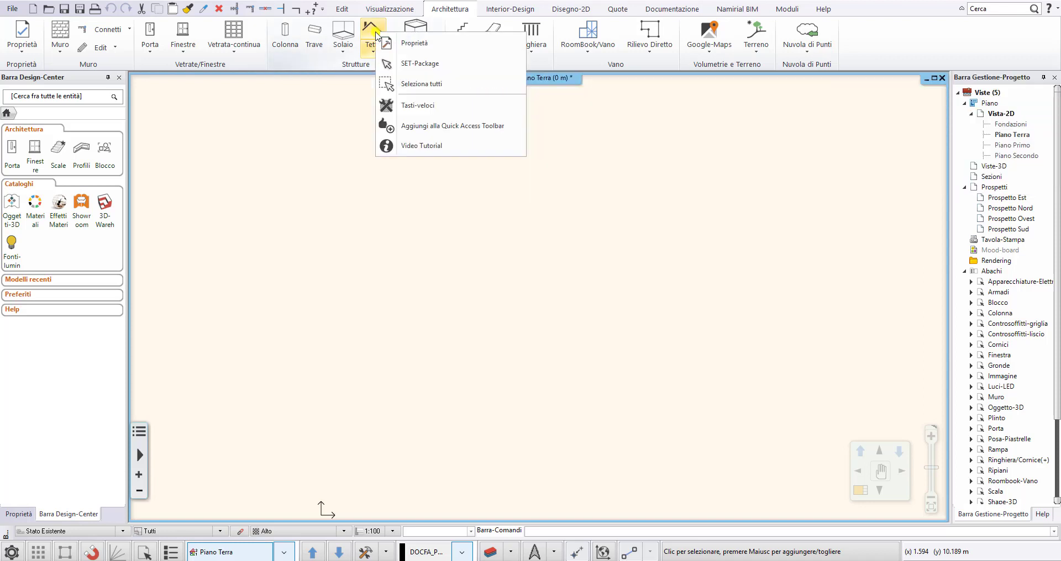
left_click(426, 43)
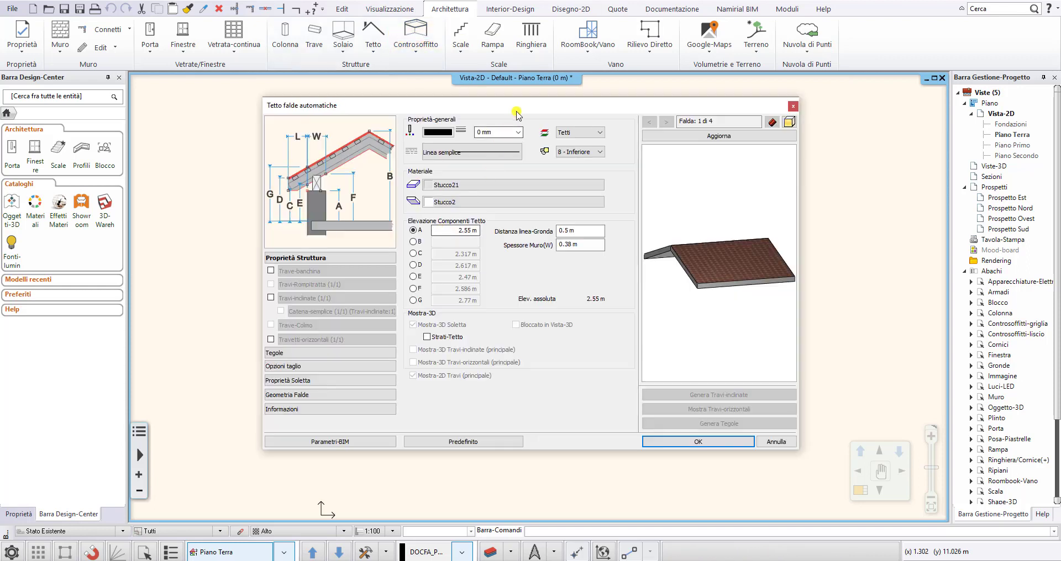
left_click_drag(518, 106, 520, 117)
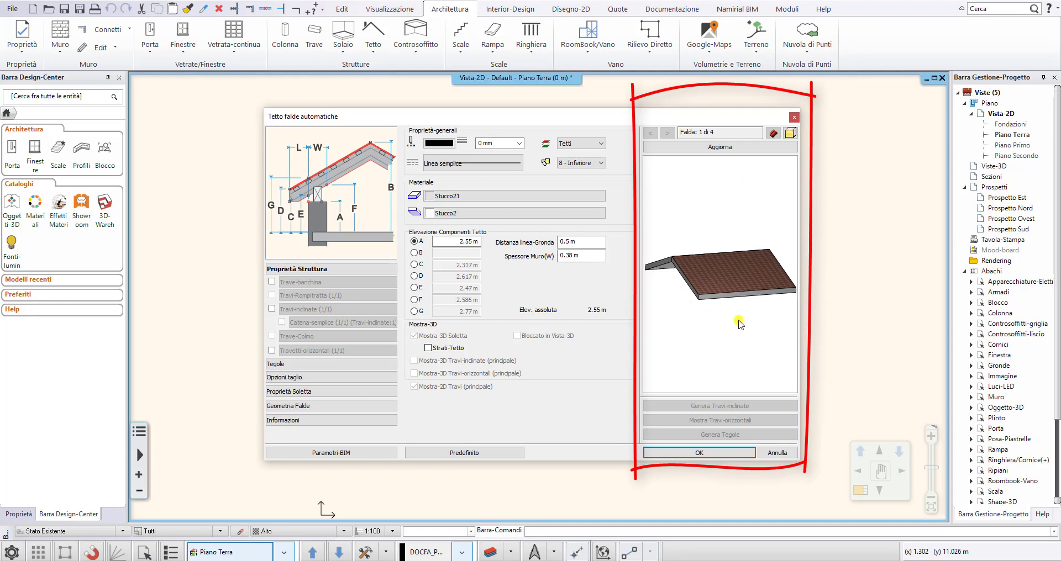
left_click(474, 453)
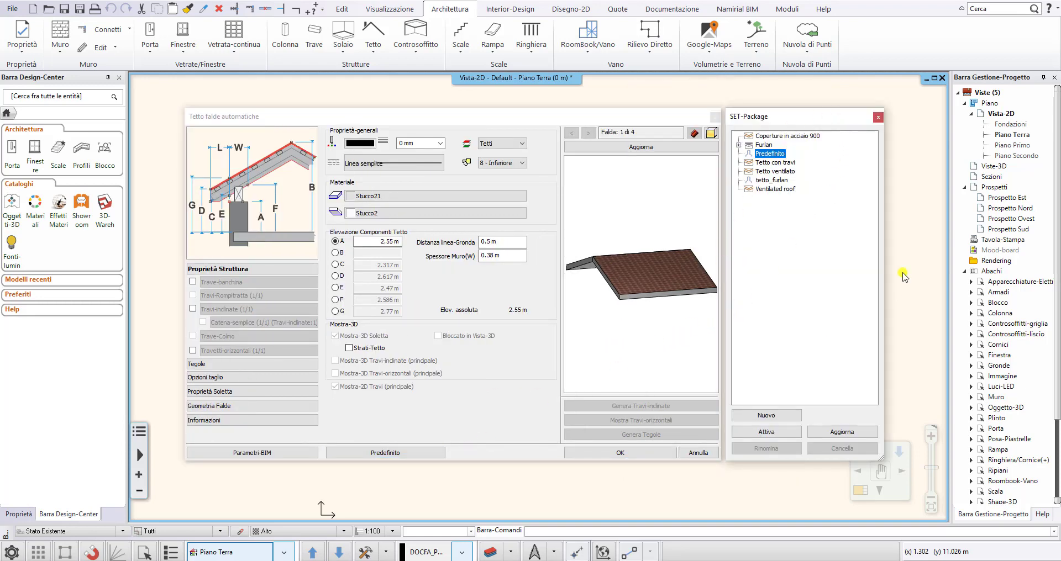
key("Escape")
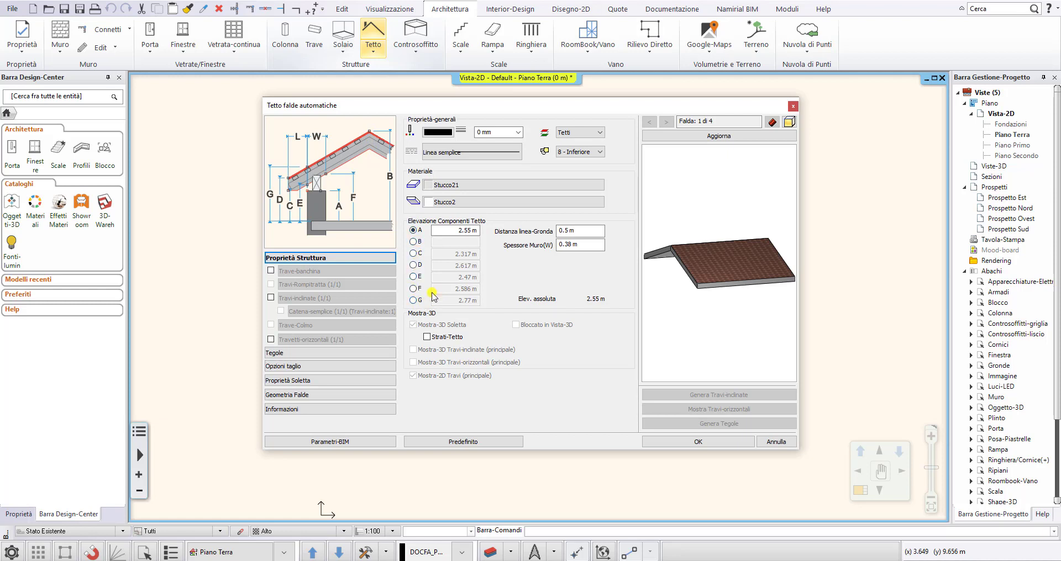
Set the roof elevation by reference B to 3 m and the eaves-line distance to 0, and update the preview
left_click(416, 243)
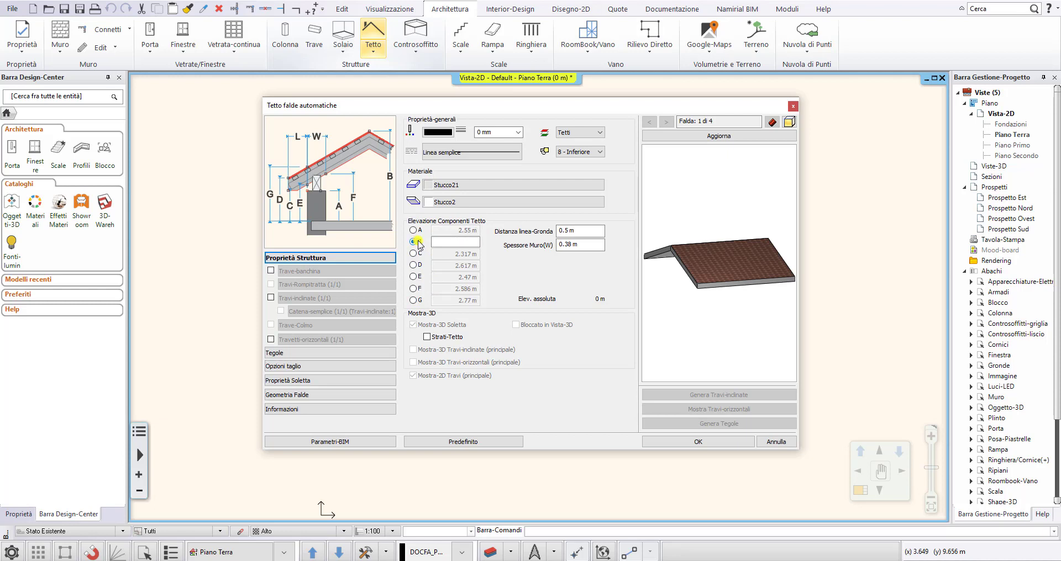
left_click(445, 244)
type("3")
left_click(563, 230)
mouse_move(536, 234)
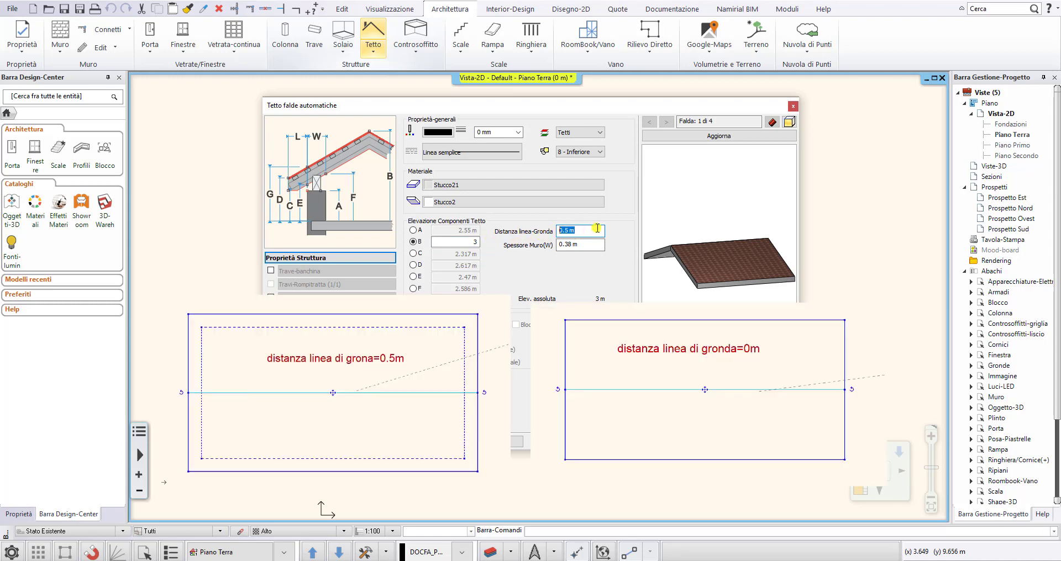
type("0")
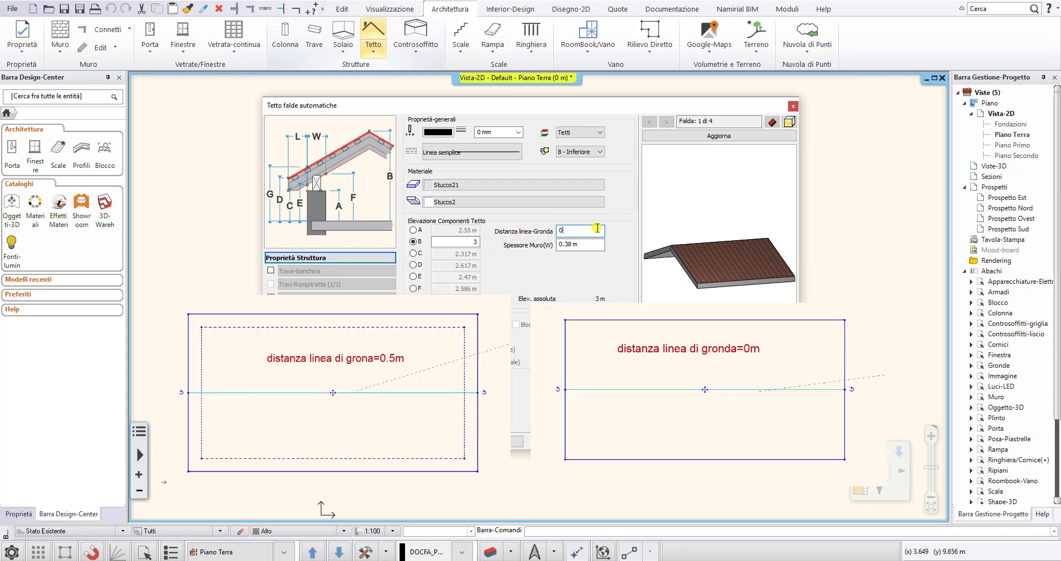
left_click(675, 137)
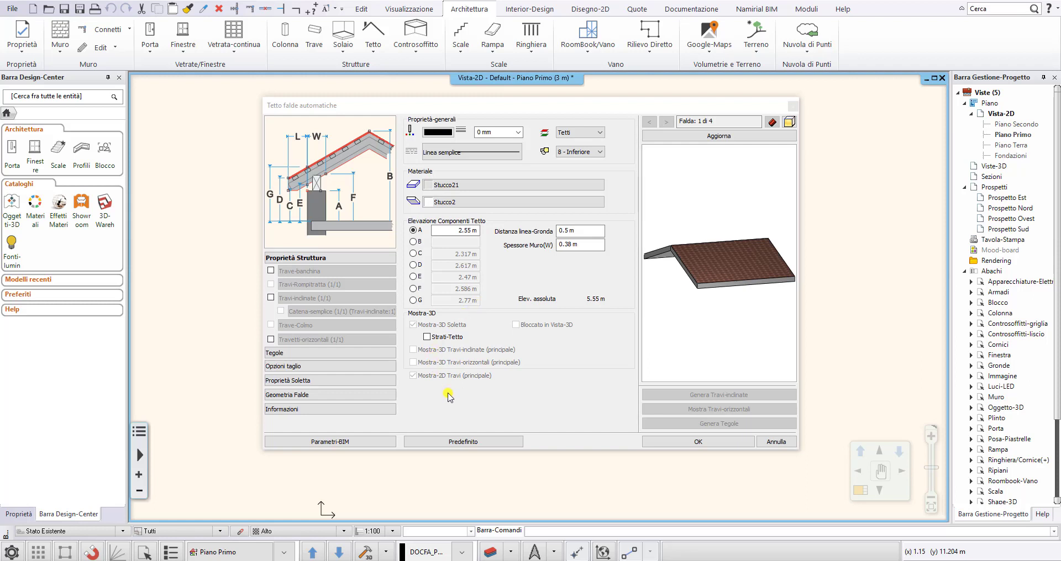
Set the roof's cut option to Nel Piano e Piani-inferiori and select the cut offset value for editing
left_click(372, 367)
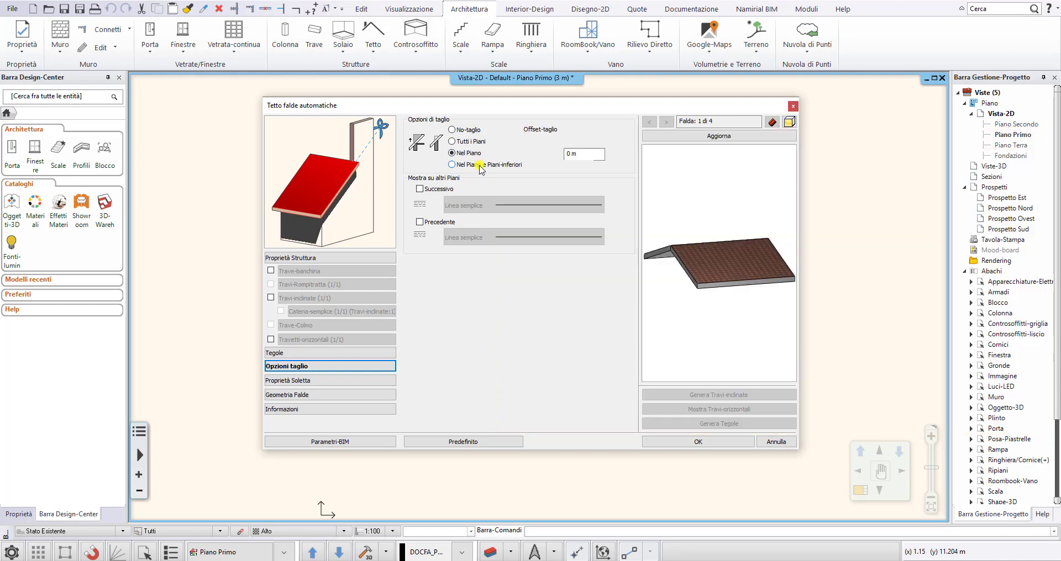
left_click(480, 165)
double_click(585, 155)
In the roof slab properties, view the materials available for the Tegola layer and leave without choosing one
left_click(367, 381)
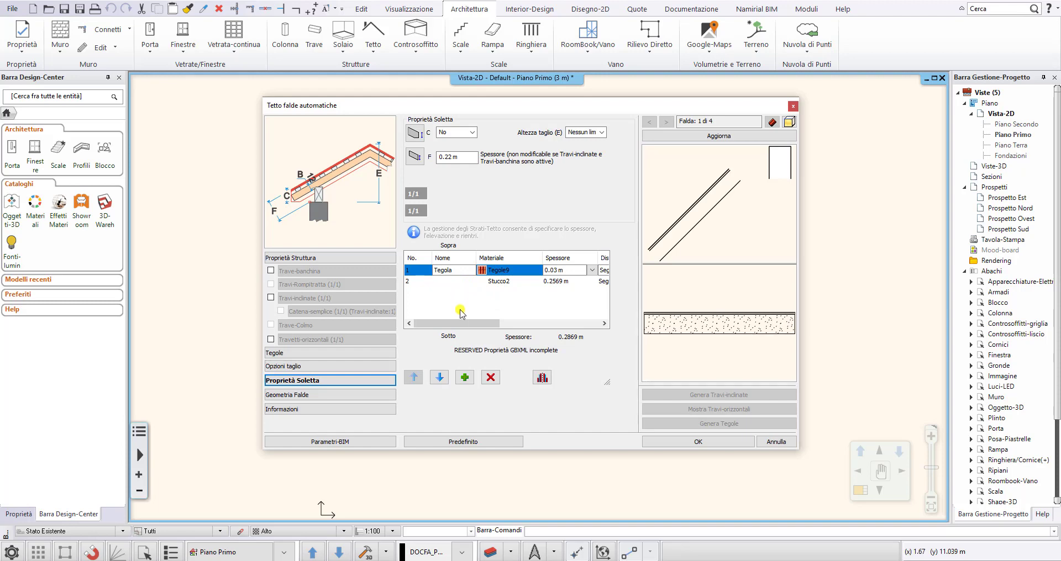
double_click(461, 270)
left_click(488, 272)
left_click(498, 271)
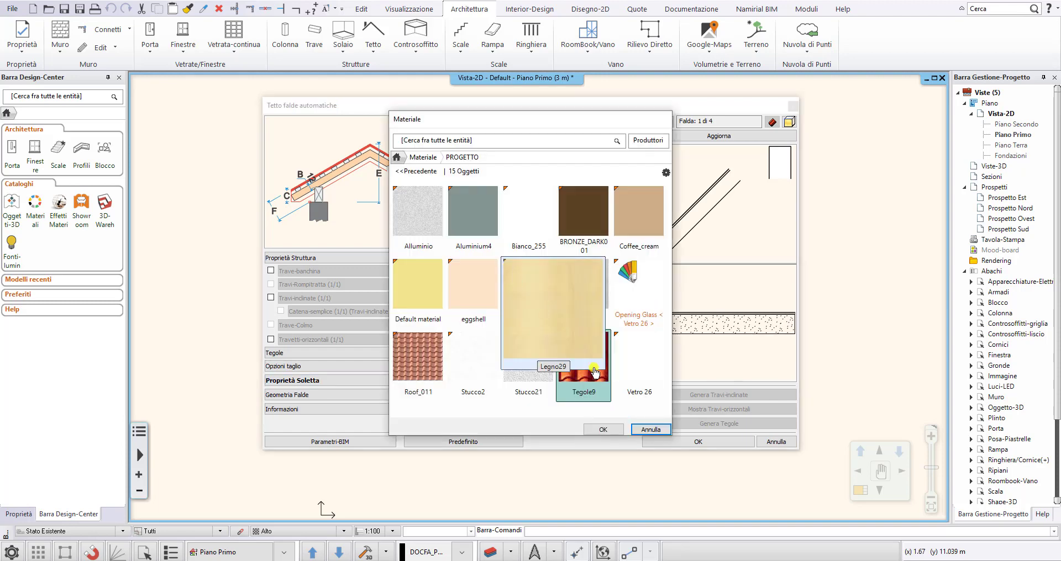
left_click(647, 429)
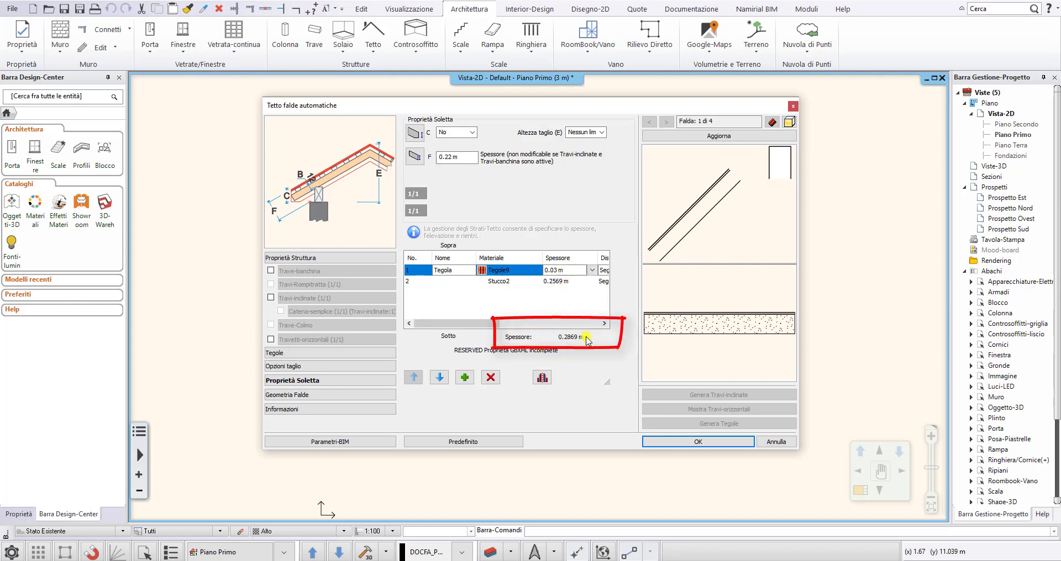
Add a third layer to the roof slab below the Stucco2 layer, and return to the structure properties
left_click(519, 283)
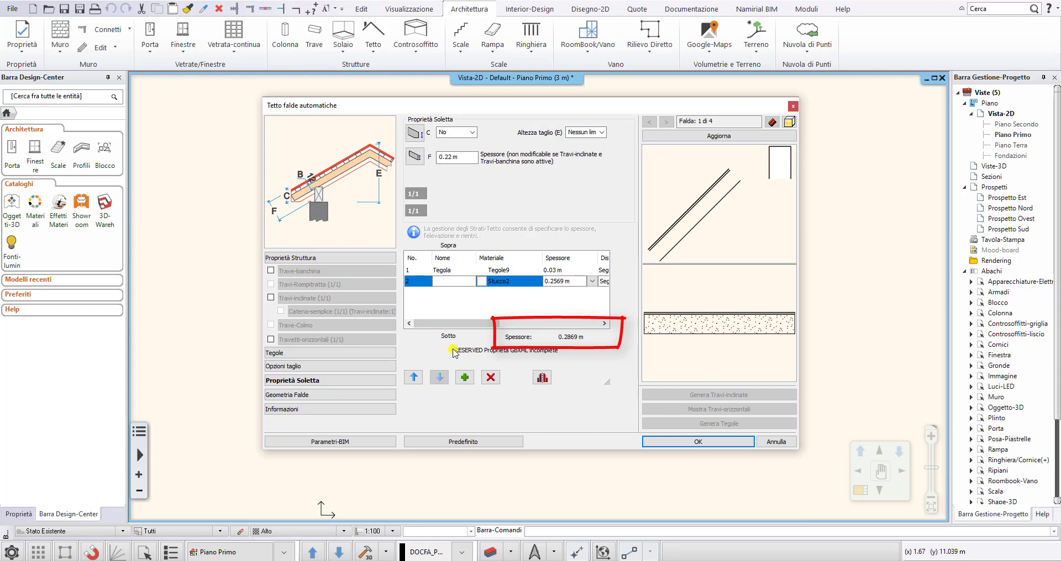
left_click(463, 379)
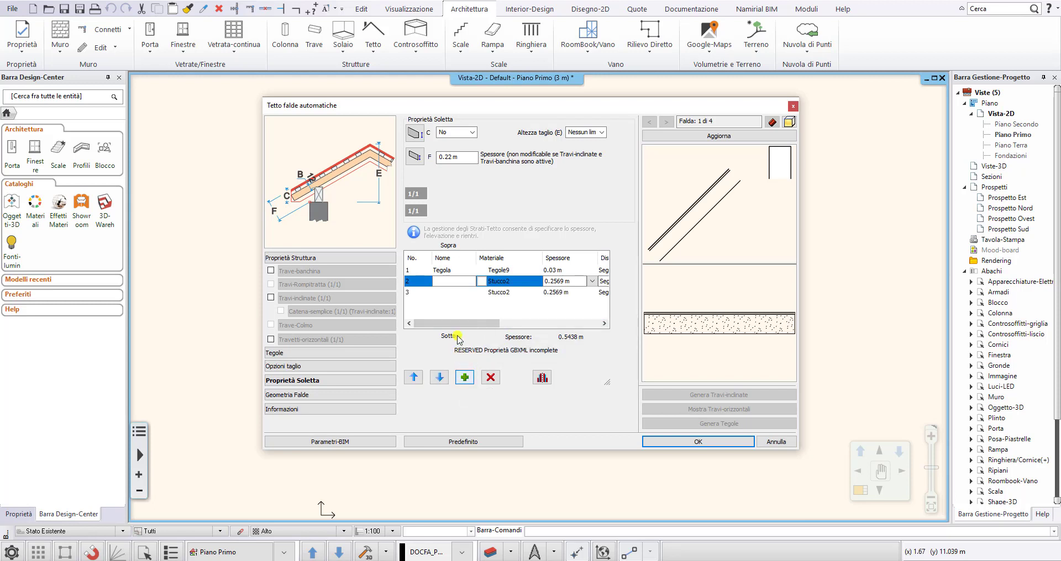
left_click(456, 294)
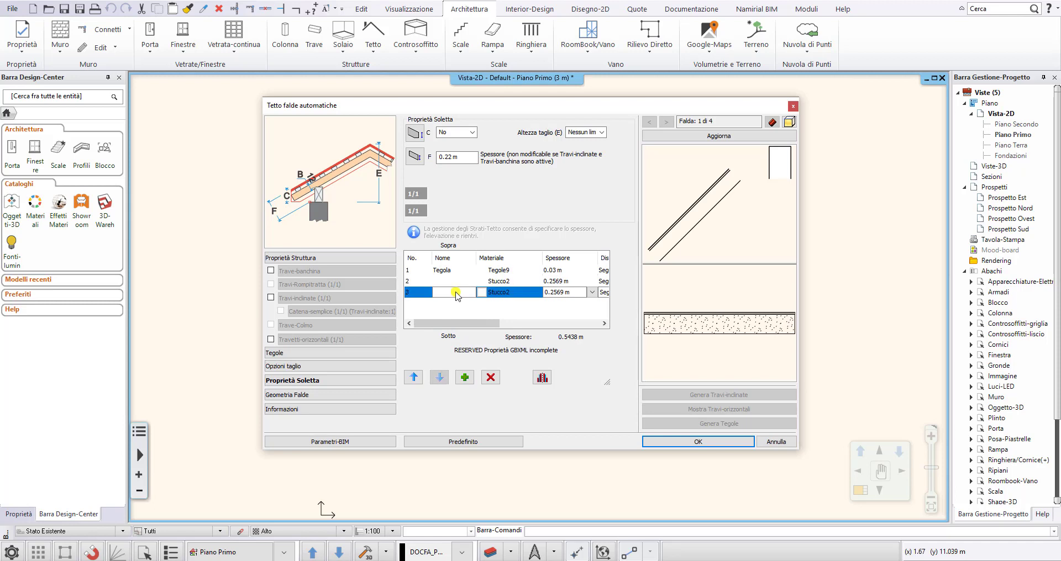
left_click(357, 258)
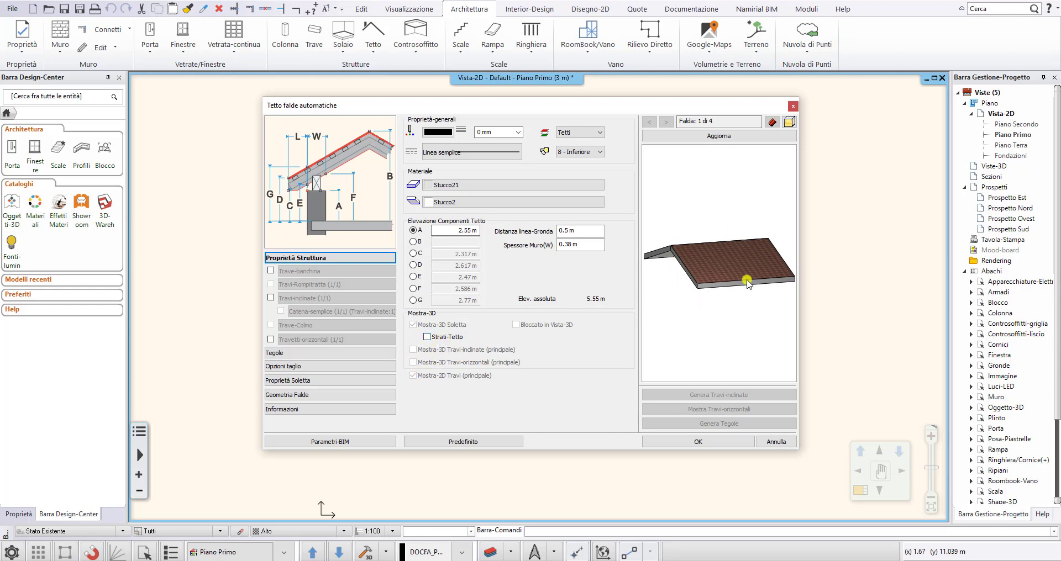
Set the inclination of the roof pitches to 20 degrees and update the preview
left_click(395, 395)
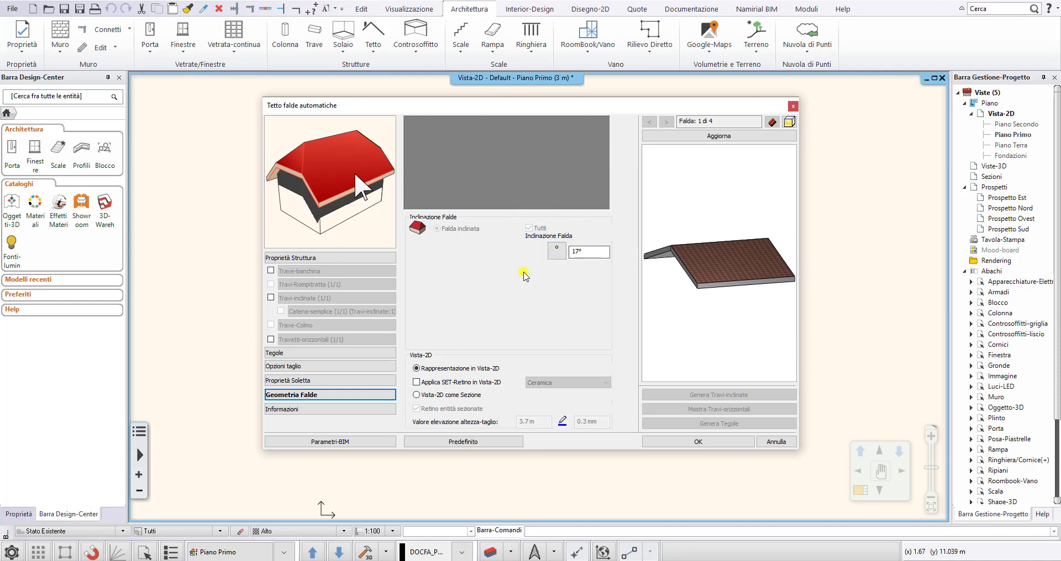
left_click(557, 251)
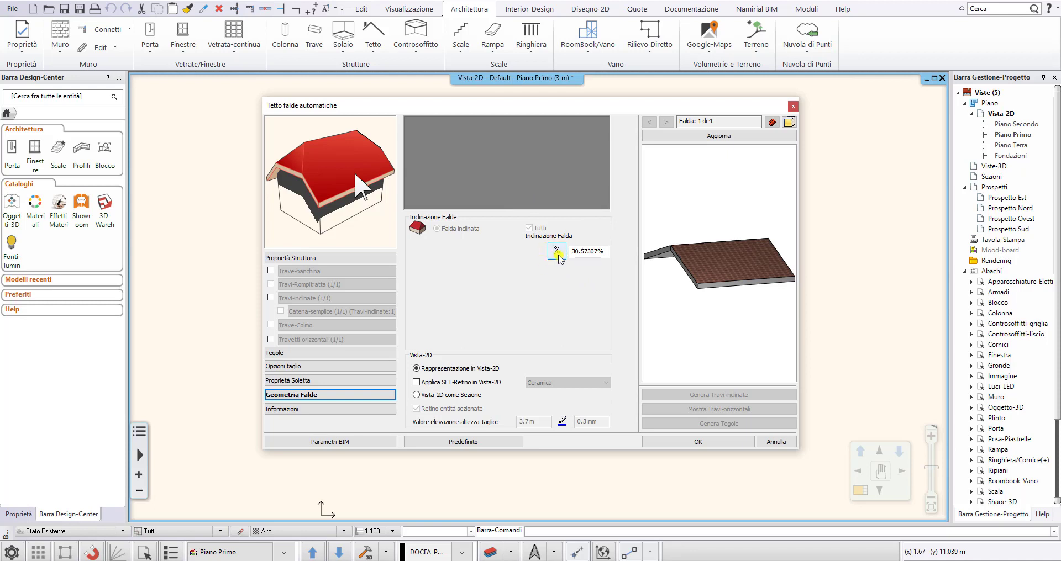
left_click(558, 254)
left_click(557, 256)
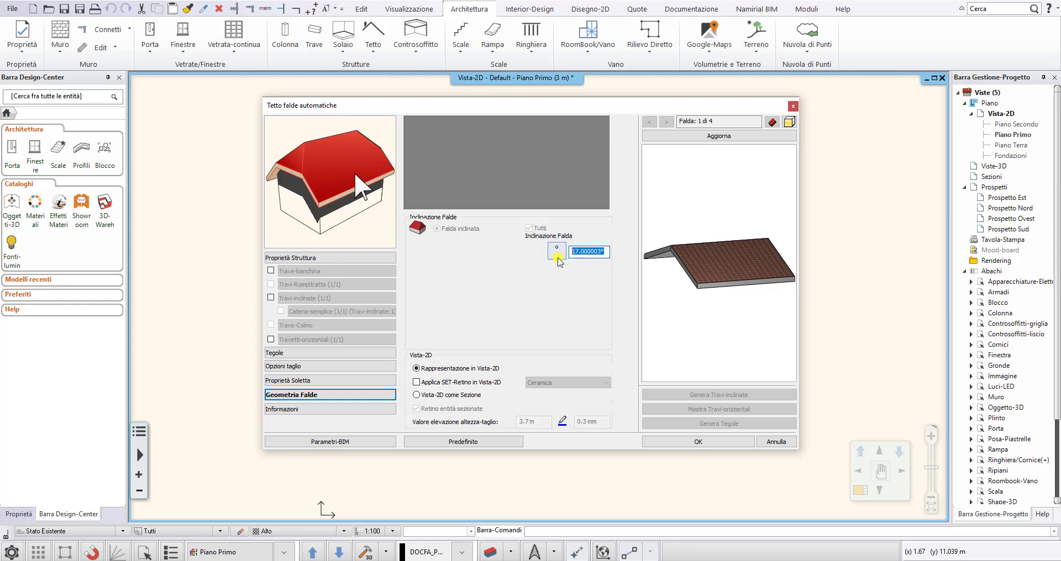
type("20")
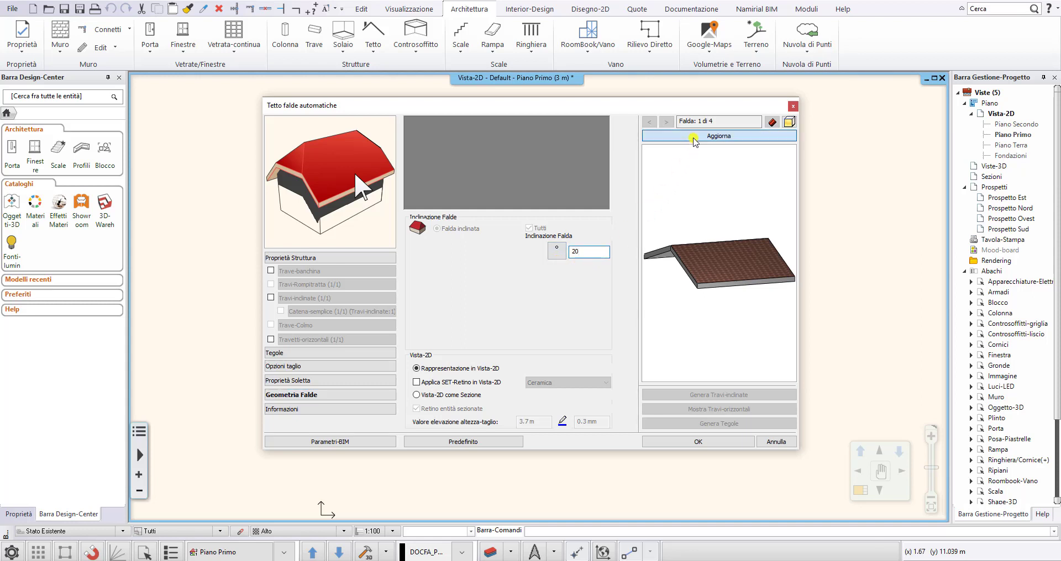
left_click(695, 138)
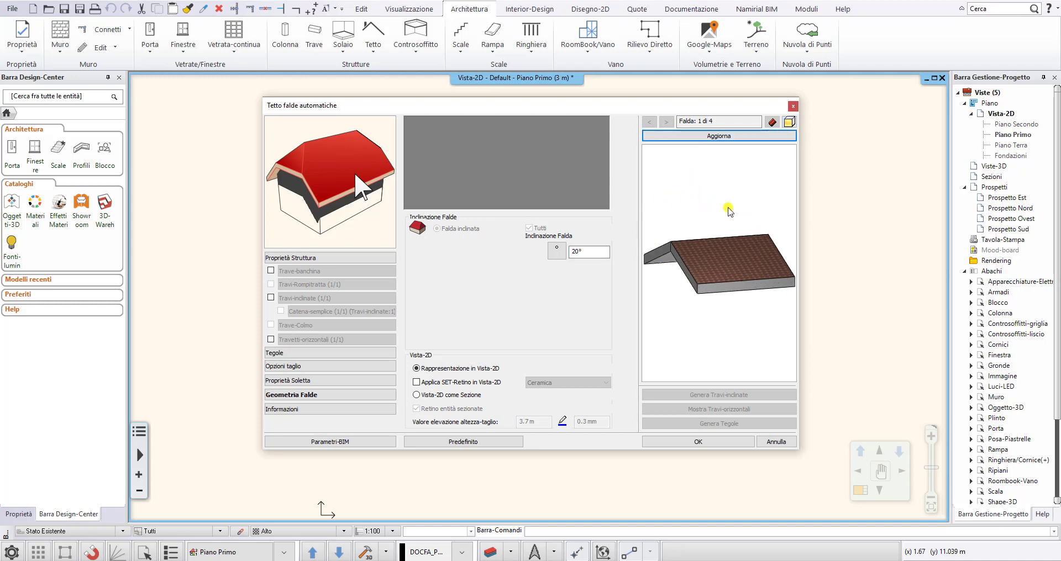